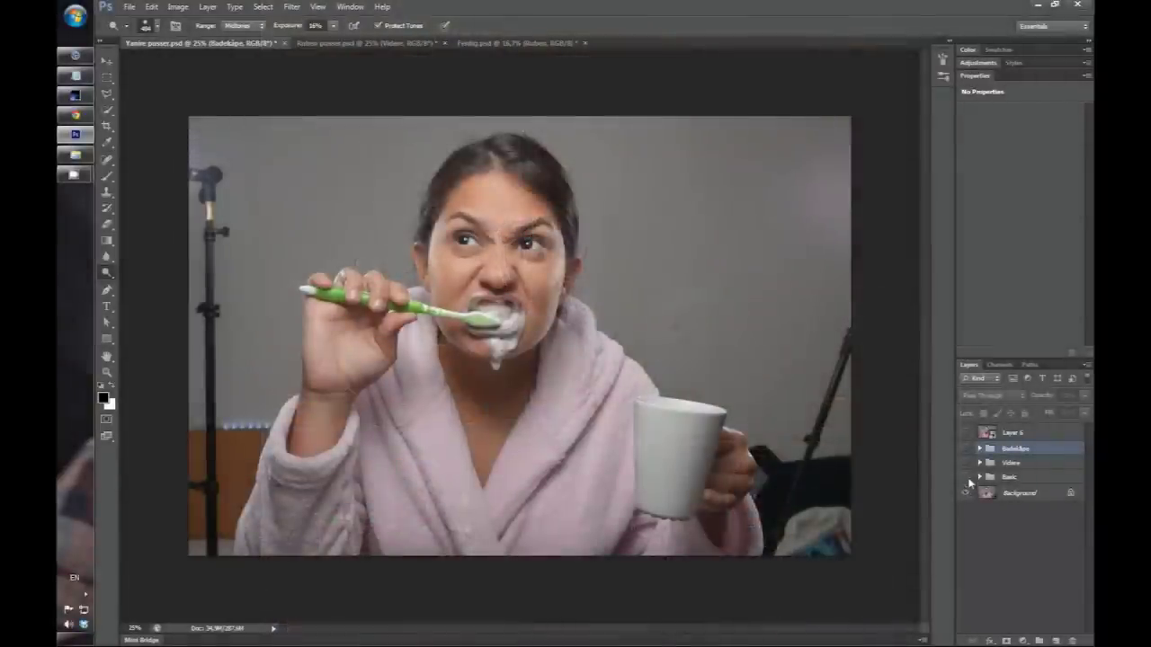
- Toggle the Basic and Videre adjustment groups to compare the woman's photo before and after
{"action": "left_click", "coordinate": [967, 478]}
{"action": "left_click", "coordinate": [967, 463]}
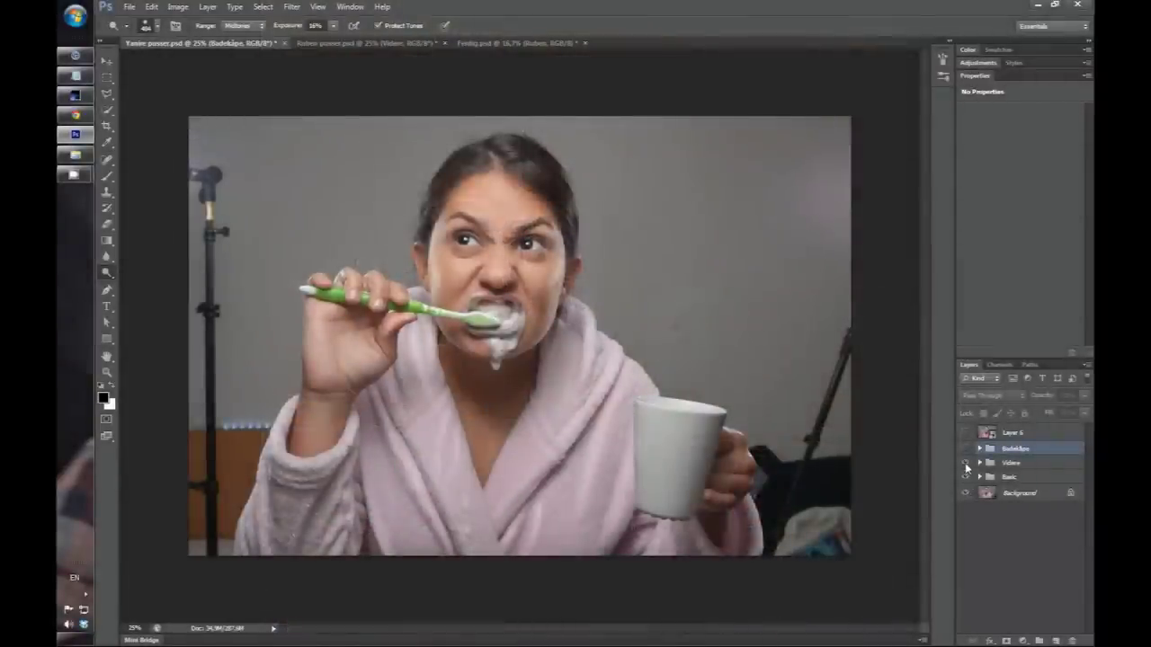
{"action": "left_click", "coordinate": [967, 464]}
{"action": "left_click", "coordinate": [967, 464]}
{"action": "left_click", "coordinate": [967, 464]}
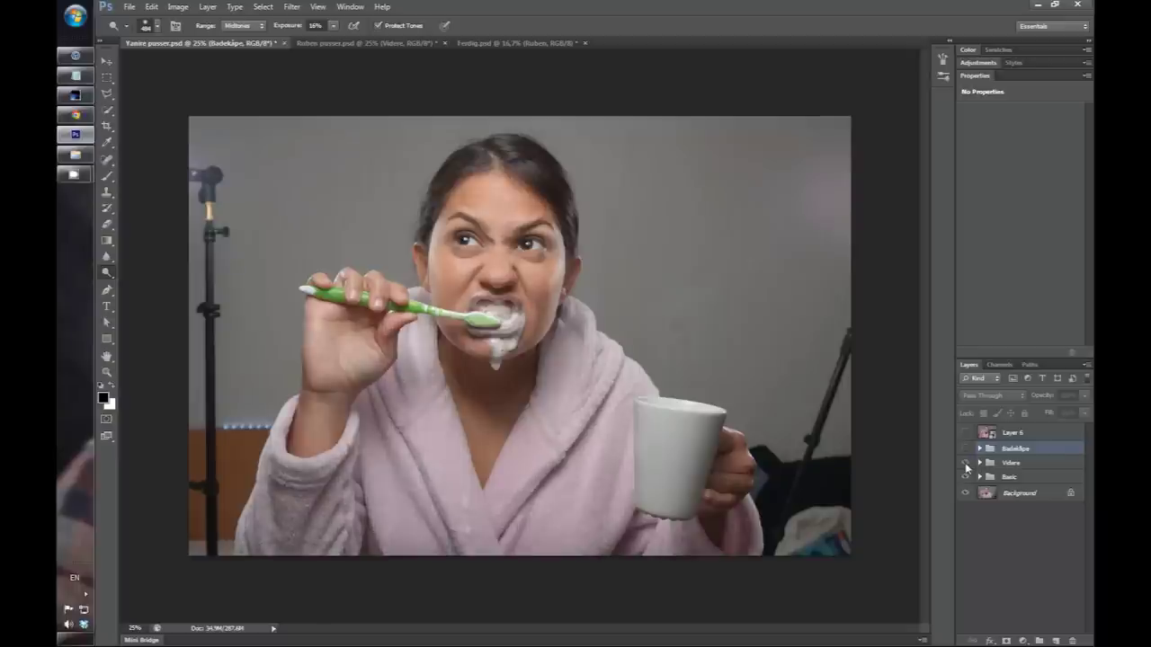
{"action": "left_click", "coordinate": [967, 464]}
{"action": "left_click", "coordinate": [966, 464]}
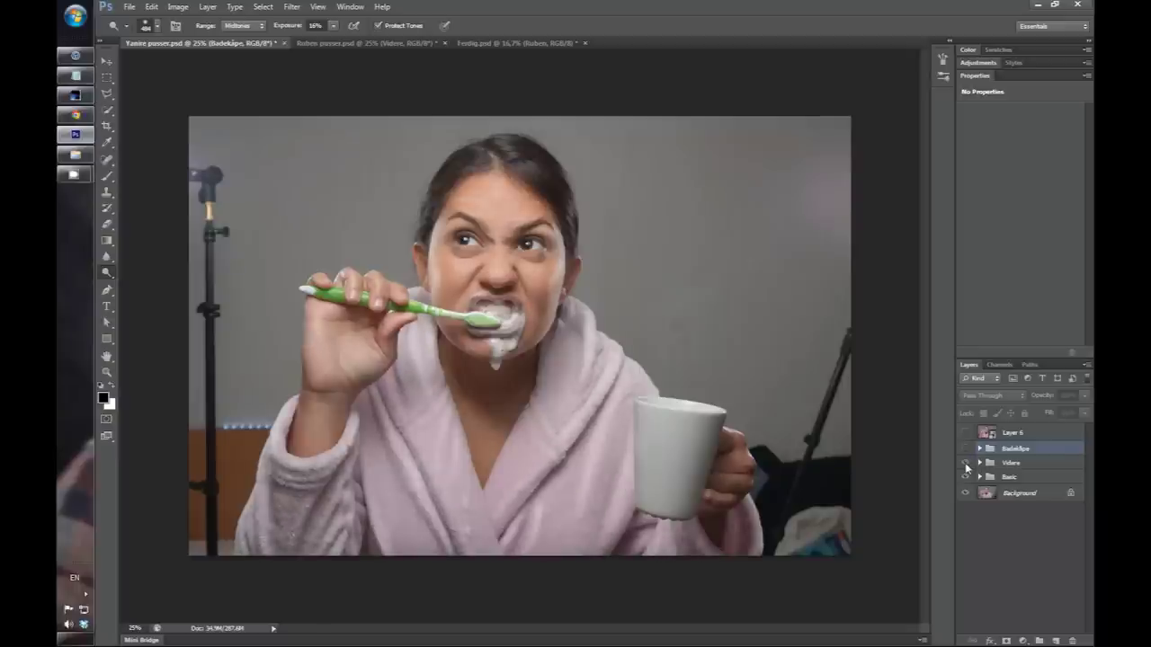
- Toggle the Badekåpe group and Layer 6 to compare the bright pink bathrobe
{"action": "left_click", "coordinate": [965, 450]}
{"action": "left_click", "coordinate": [966, 451]}
{"action": "left_click", "coordinate": [966, 434]}
{"action": "left_click", "coordinate": [969, 431]}
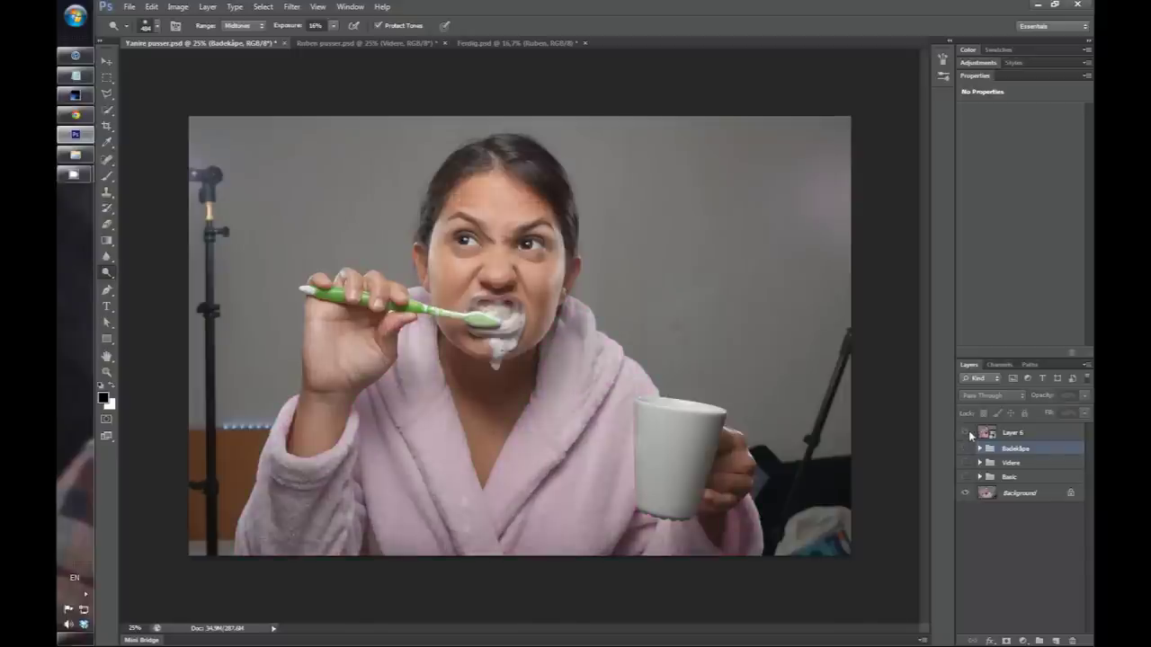
{"action": "left_click", "coordinate": [968, 432]}
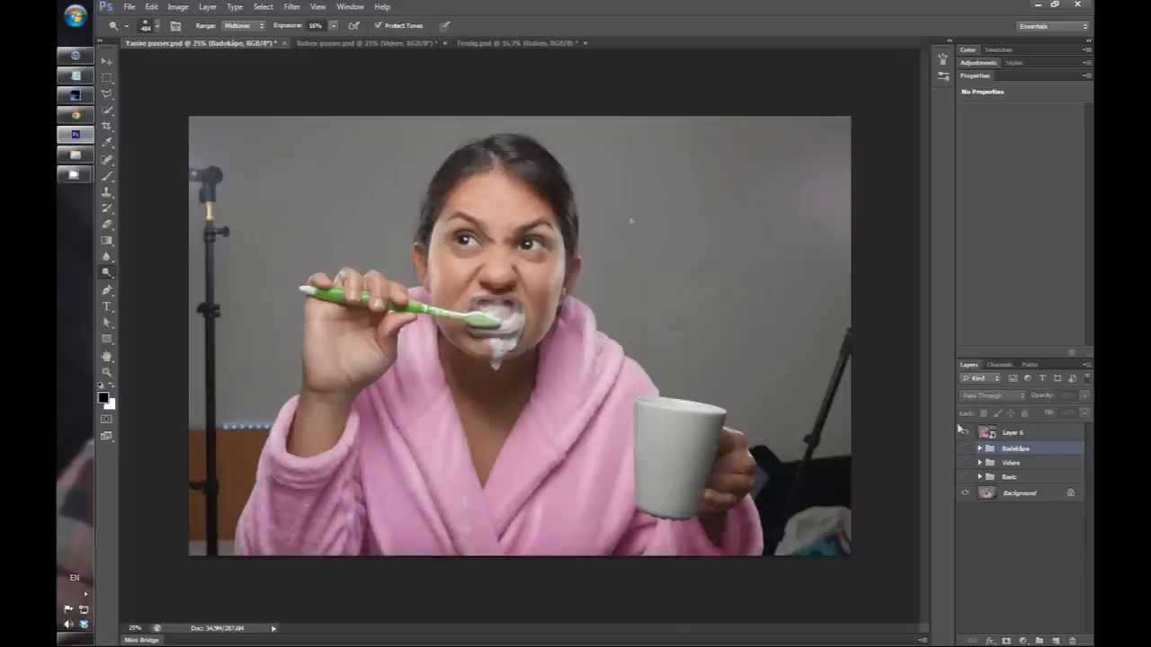
- On the Ruben pusser photo, toggle the Videre adjustments to compare, leaving them on
{"action": "left_click", "coordinate": [364, 45]}
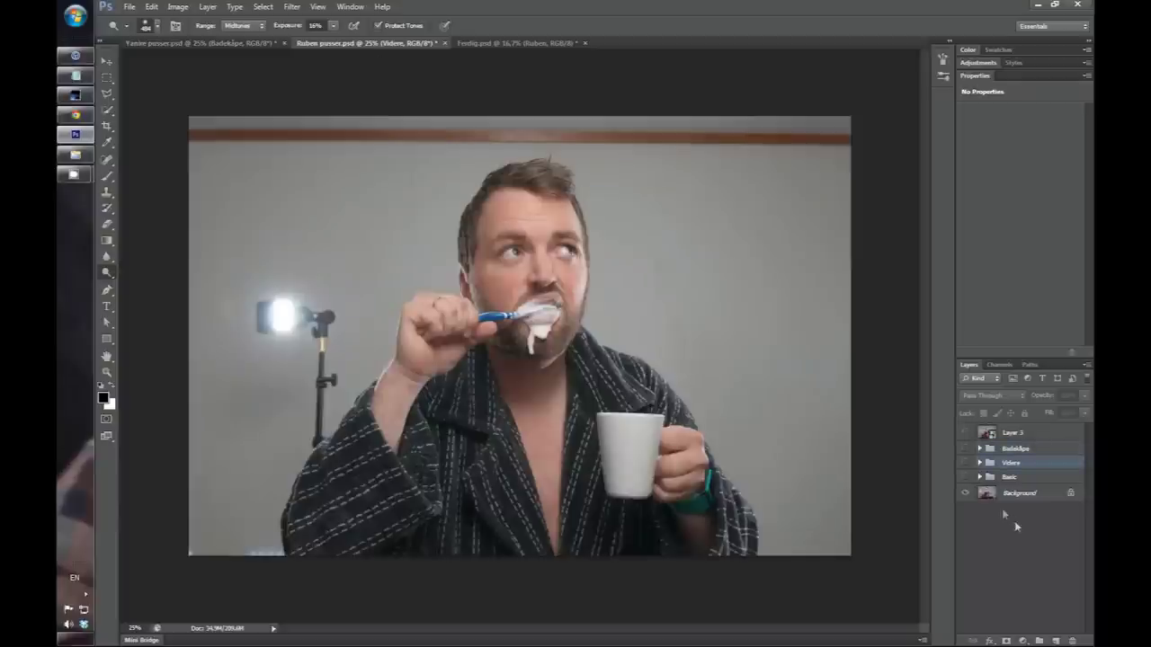
{"action": "left_click", "coordinate": [966, 463]}
{"action": "left_click", "coordinate": [967, 463]}
{"action": "left_click", "coordinate": [966, 463]}
{"action": "left_click", "coordinate": [967, 451]}
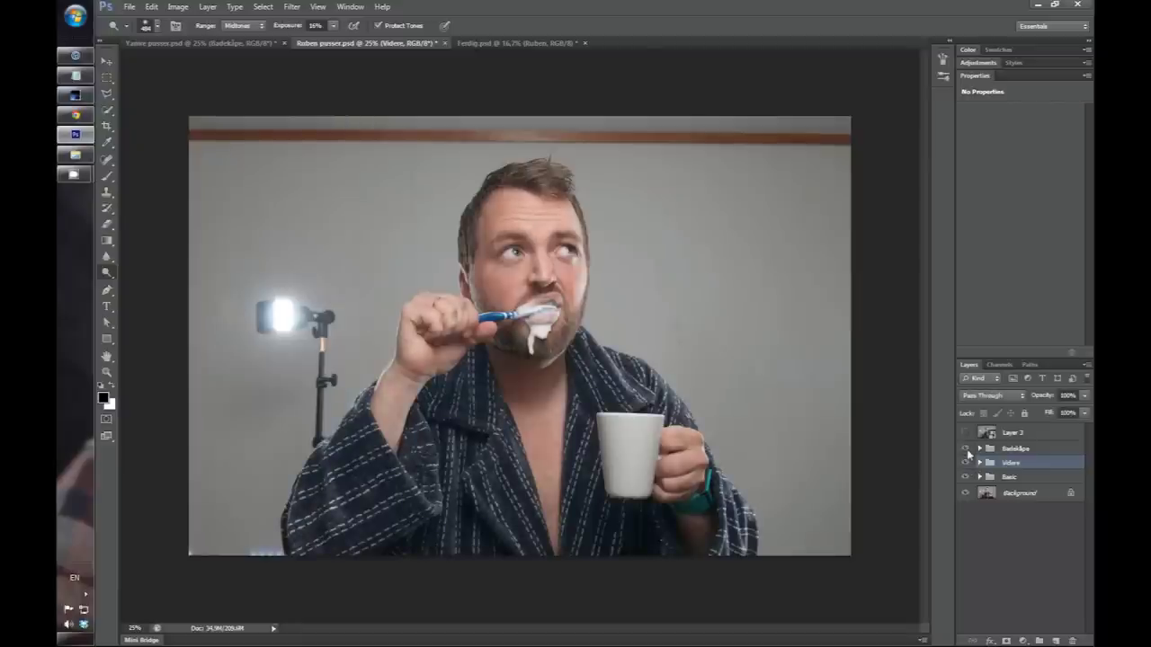
- Compare Layer 3's robe edit with Videre and Basic hidden, then view Ferdig.psd
{"action": "left_click", "coordinate": [966, 448]}
{"action": "left_click", "coordinate": [967, 462]}
{"action": "left_click", "coordinate": [966, 477]}
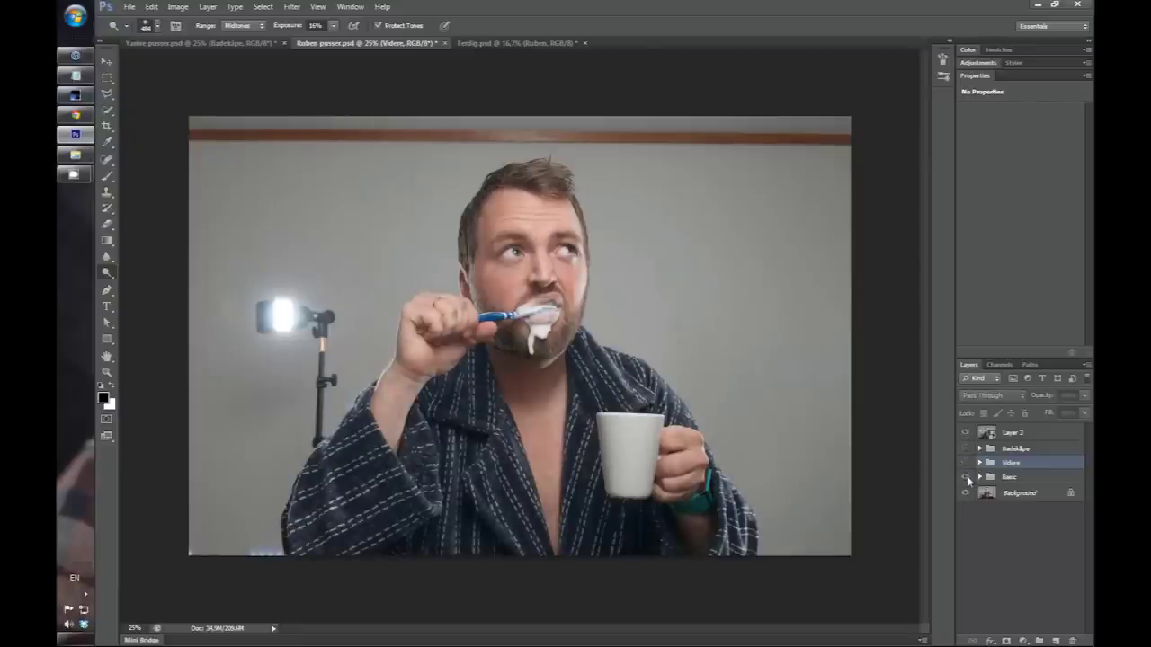
{"action": "left_click", "coordinate": [966, 433]}
{"action": "left_click", "coordinate": [966, 433]}
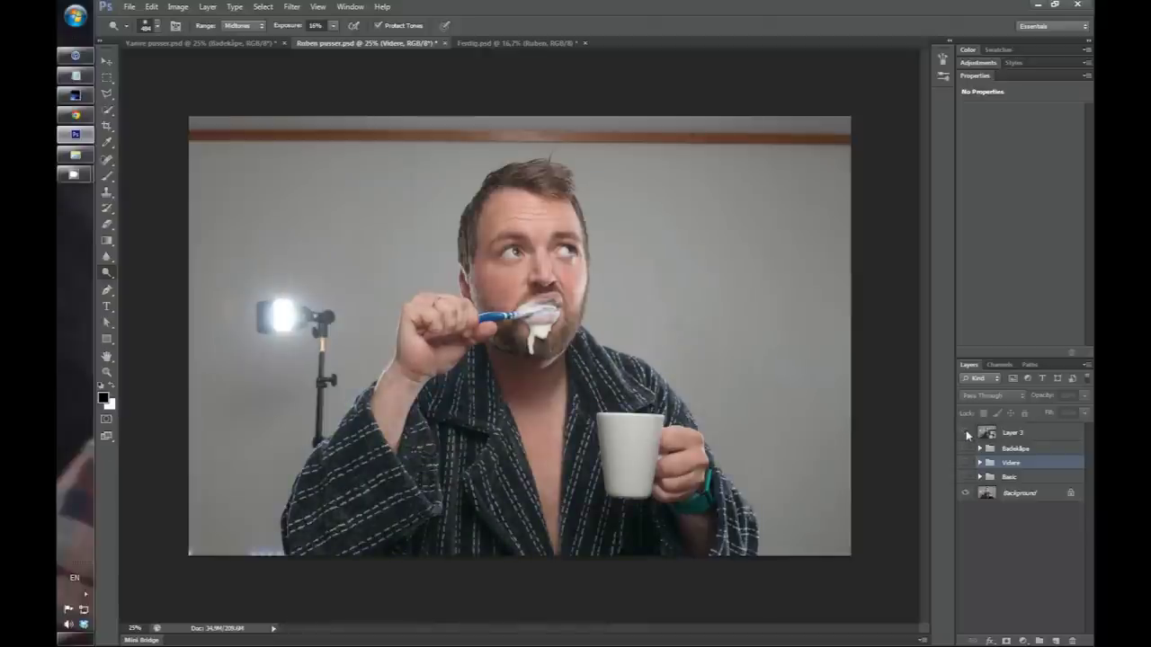
{"action": "left_click", "coordinate": [477, 43]}
{"action": "scroll", "coordinate": [1002, 512], "scroll_direction": "down", "scroll_amount": 3}
- Reveal both checkered tile layers and the Vindu window blinds with their shadow
{"action": "left_click", "coordinate": [966, 606]}
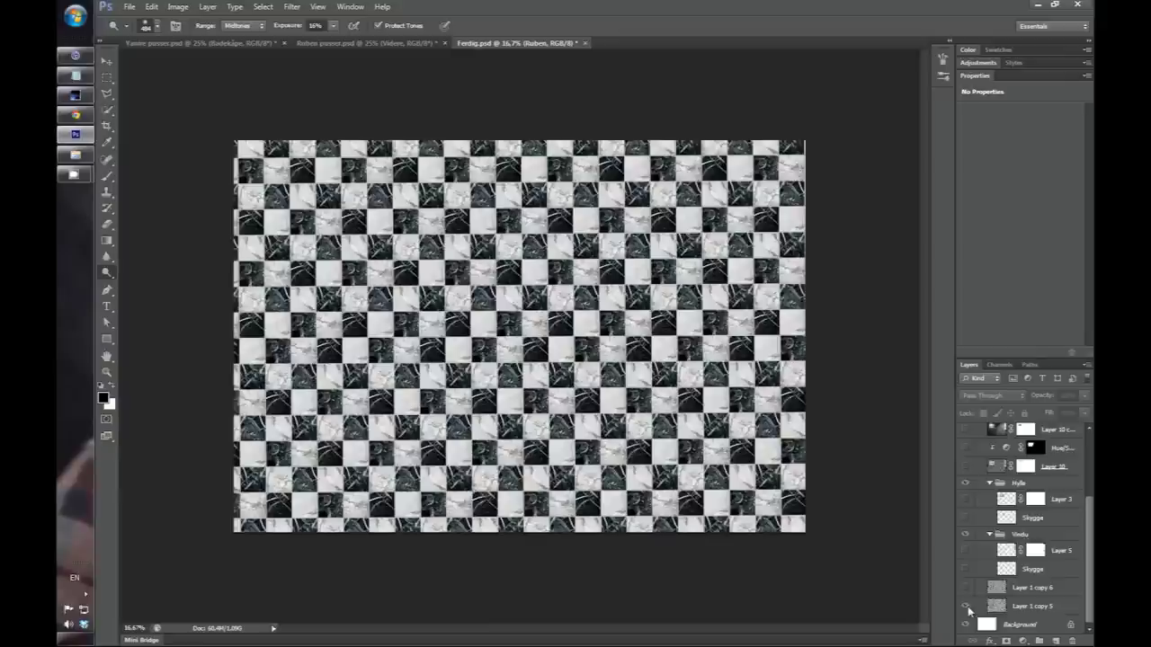
{"action": "left_click", "coordinate": [966, 588]}
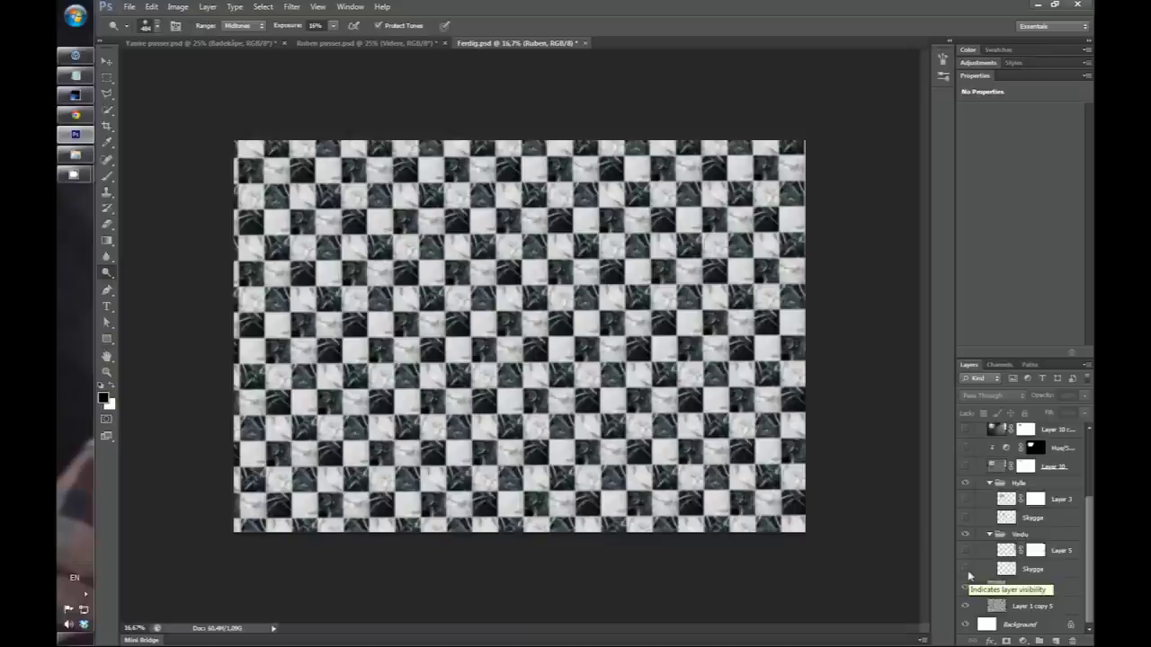
{"action": "left_click", "coordinate": [968, 576]}
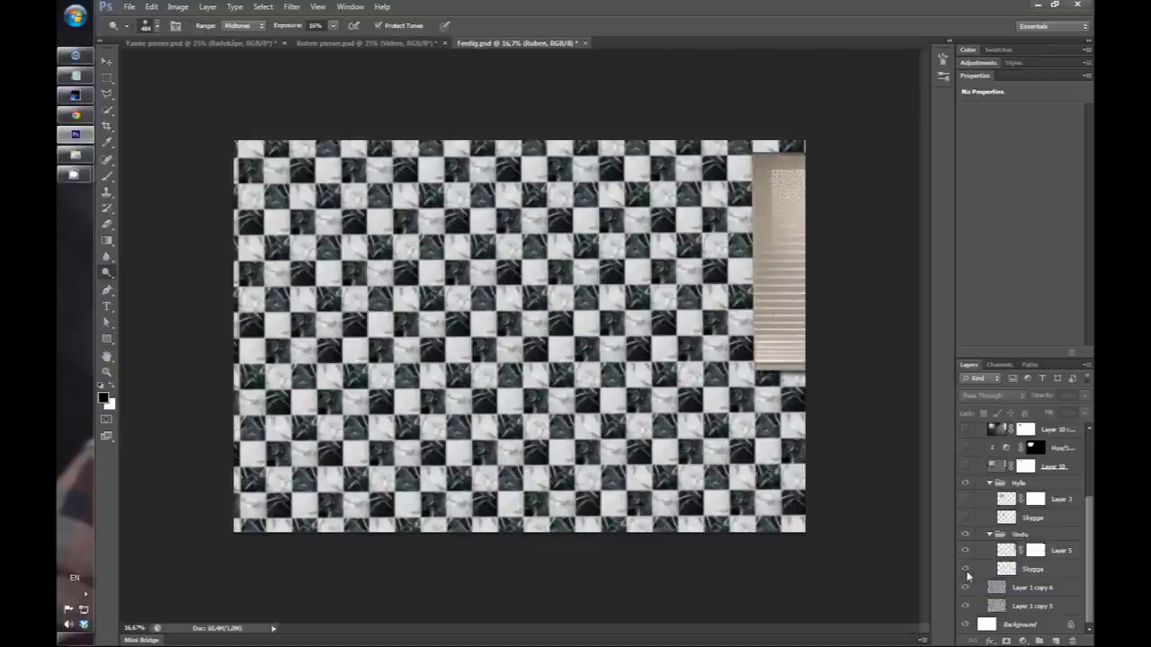
{"action": "left_click", "coordinate": [968, 574]}
{"action": "left_click", "coordinate": [989, 535]}
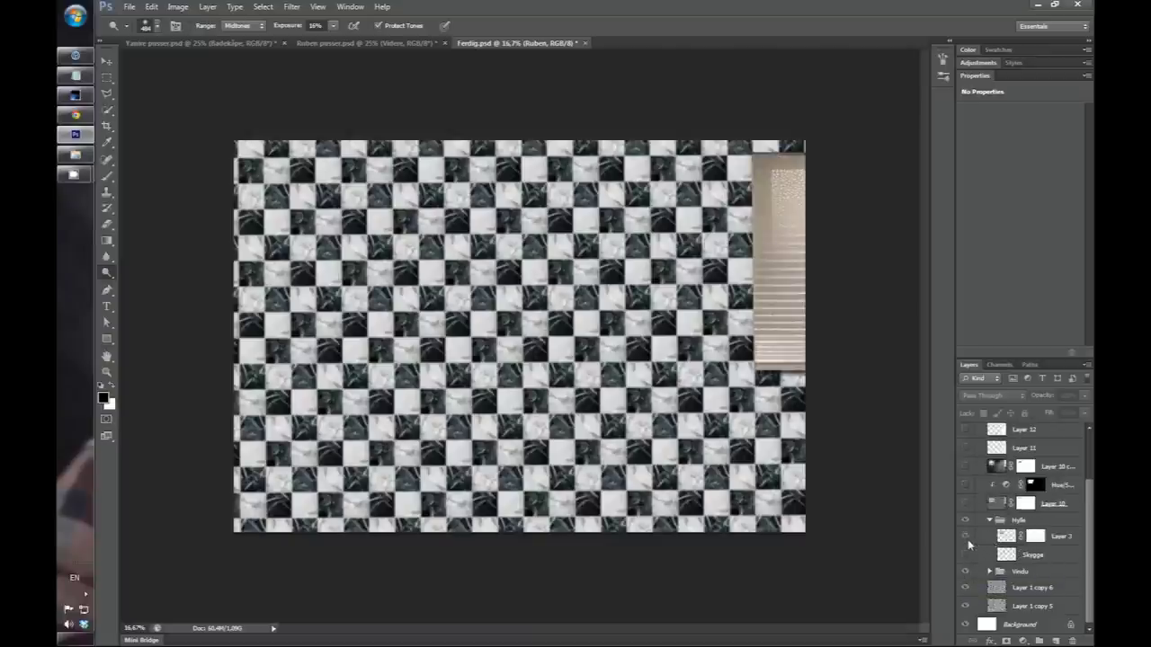
- Show the Hylle shelf with its drop shadow and compare Layer 10's wall darkening
{"action": "left_click", "coordinate": [967, 538]}
{"action": "left_click", "coordinate": [967, 556]}
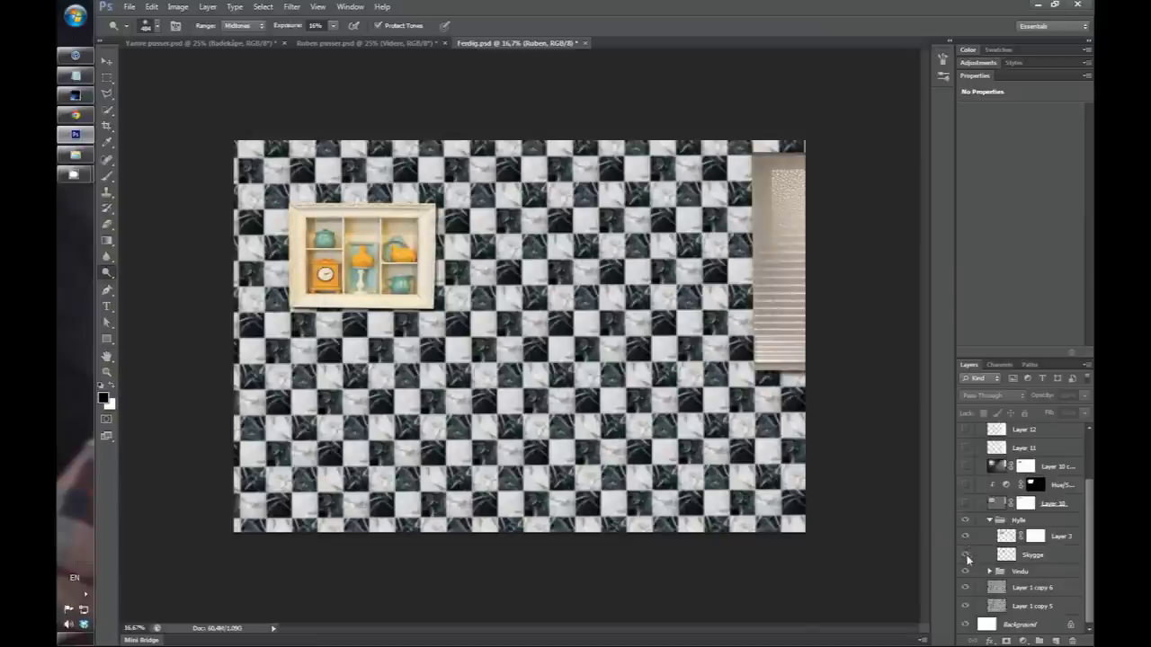
{"action": "left_click", "coordinate": [989, 520]}
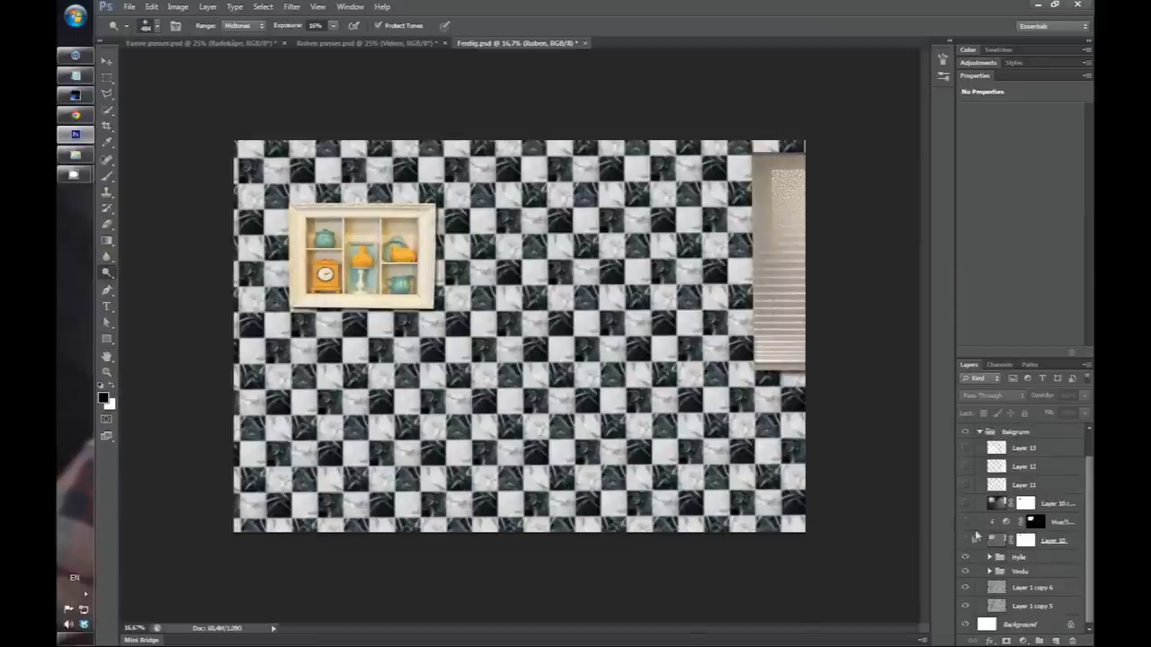
{"action": "left_click", "coordinate": [967, 541]}
{"action": "left_click", "coordinate": [967, 540]}
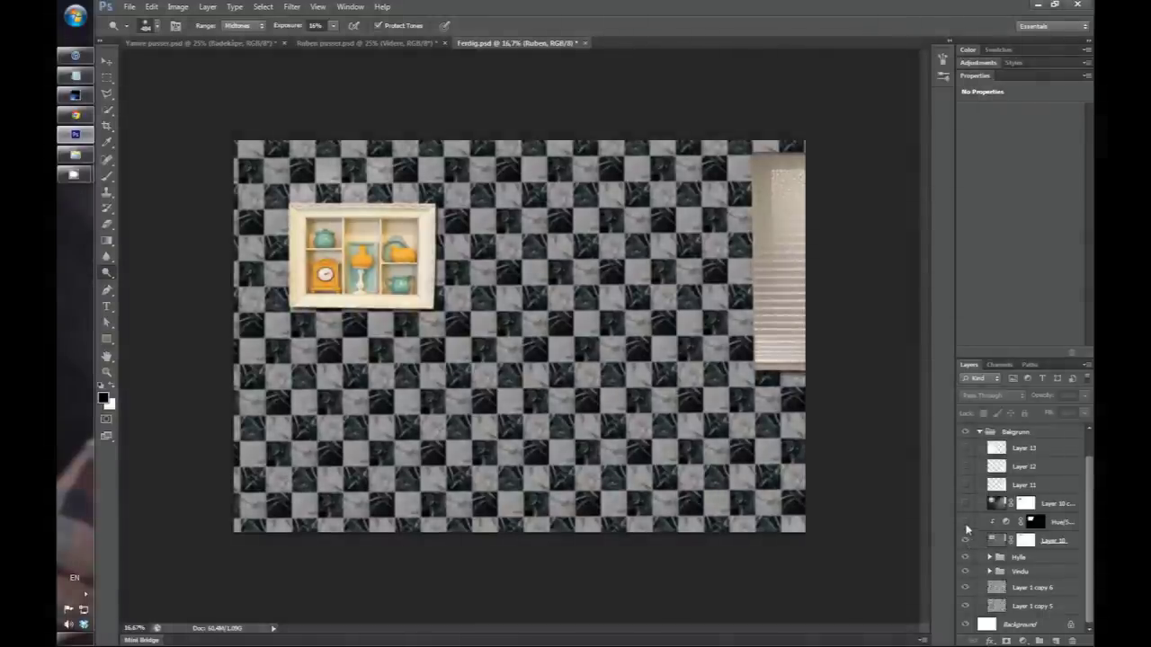
{"action": "left_click", "coordinate": [965, 523]}
{"action": "left_click", "coordinate": [965, 524]}
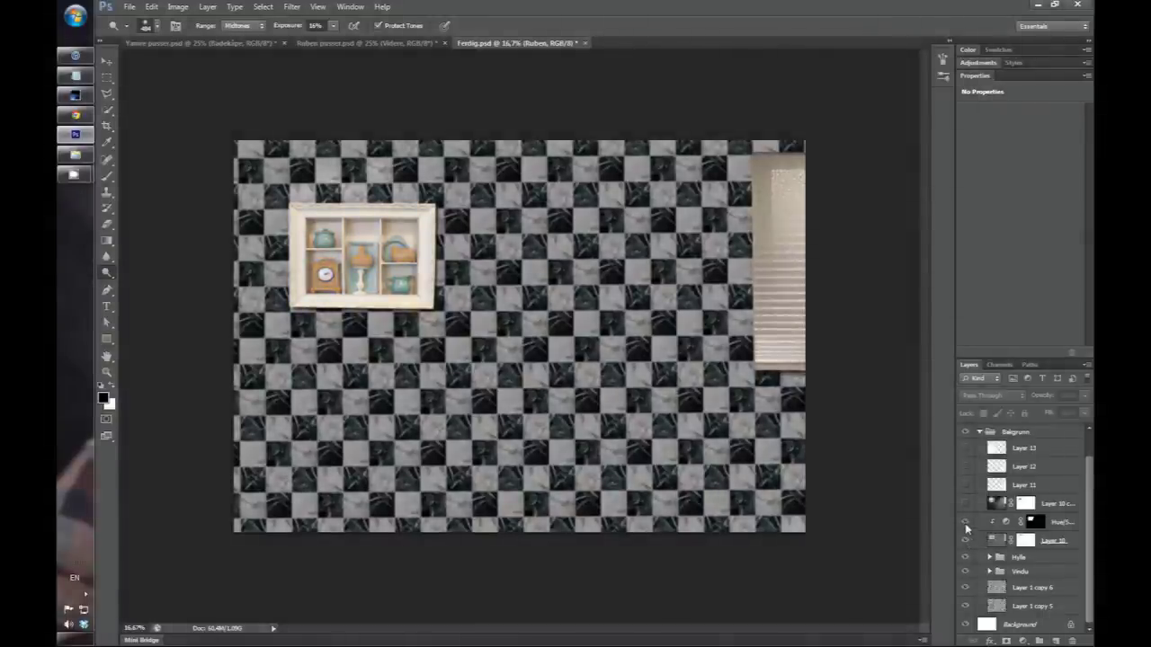
- Toggle Layer 10 copy and the Hue/Saturation layer to tone the tiles muted grey
{"action": "left_click", "coordinate": [963, 502]}
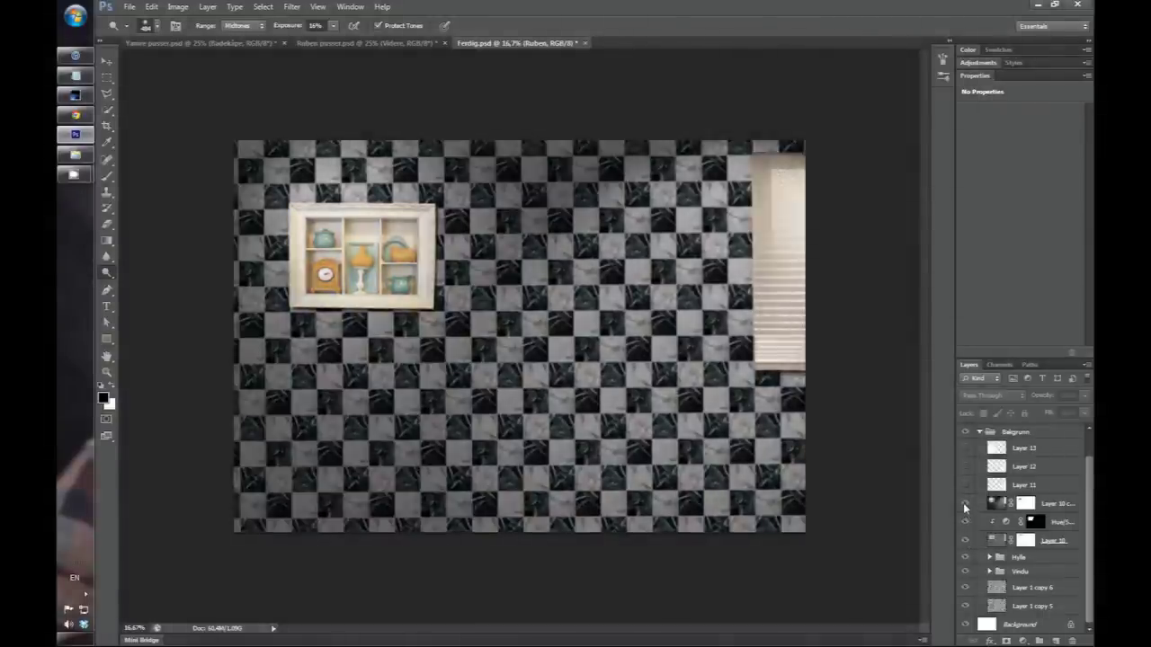
{"action": "left_click", "coordinate": [963, 503]}
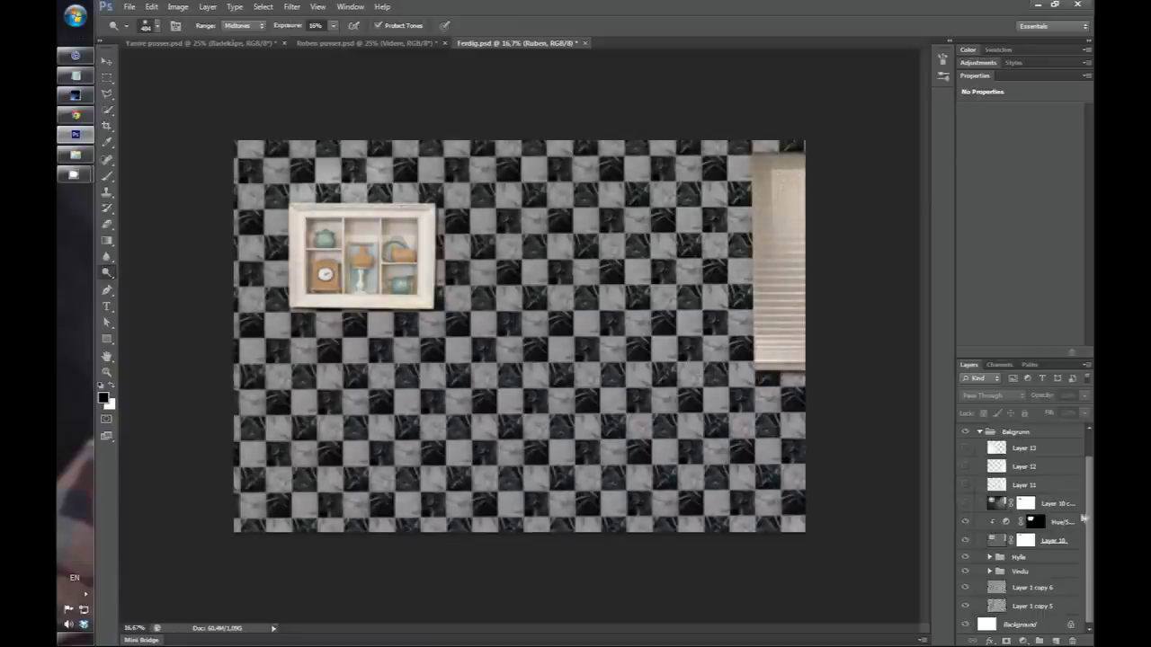
{"action": "left_click_drag", "start_coordinate": [1087, 519], "coordinate": [1088, 495]}
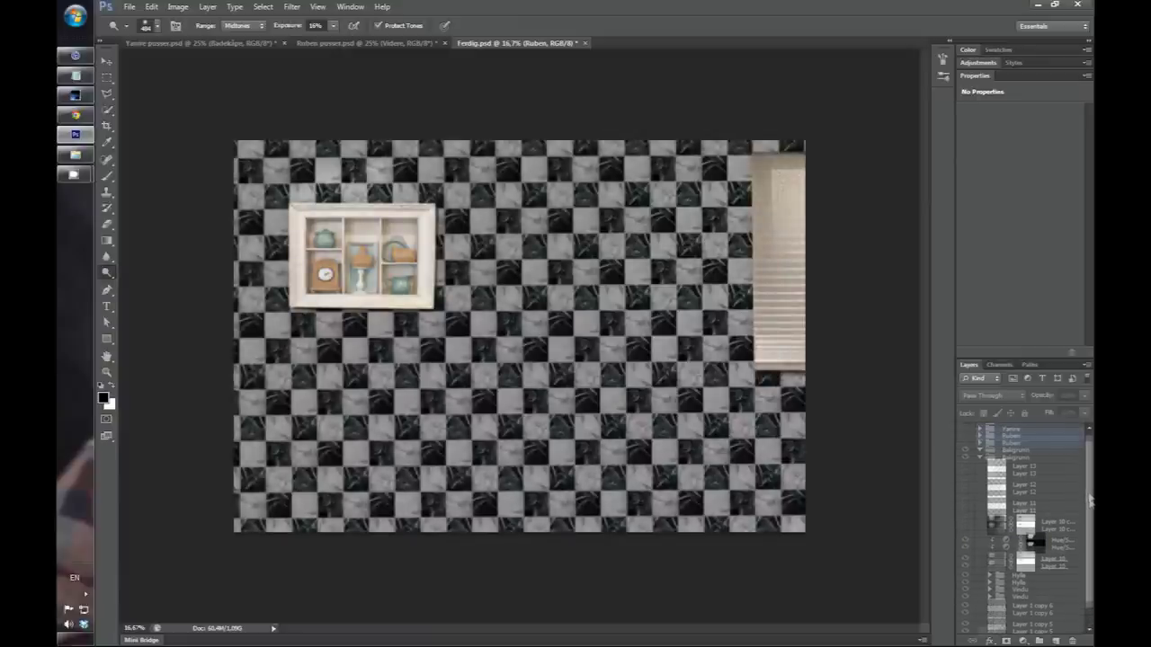
{"action": "left_click", "coordinate": [966, 531]}
{"action": "left_click", "coordinate": [981, 459]}
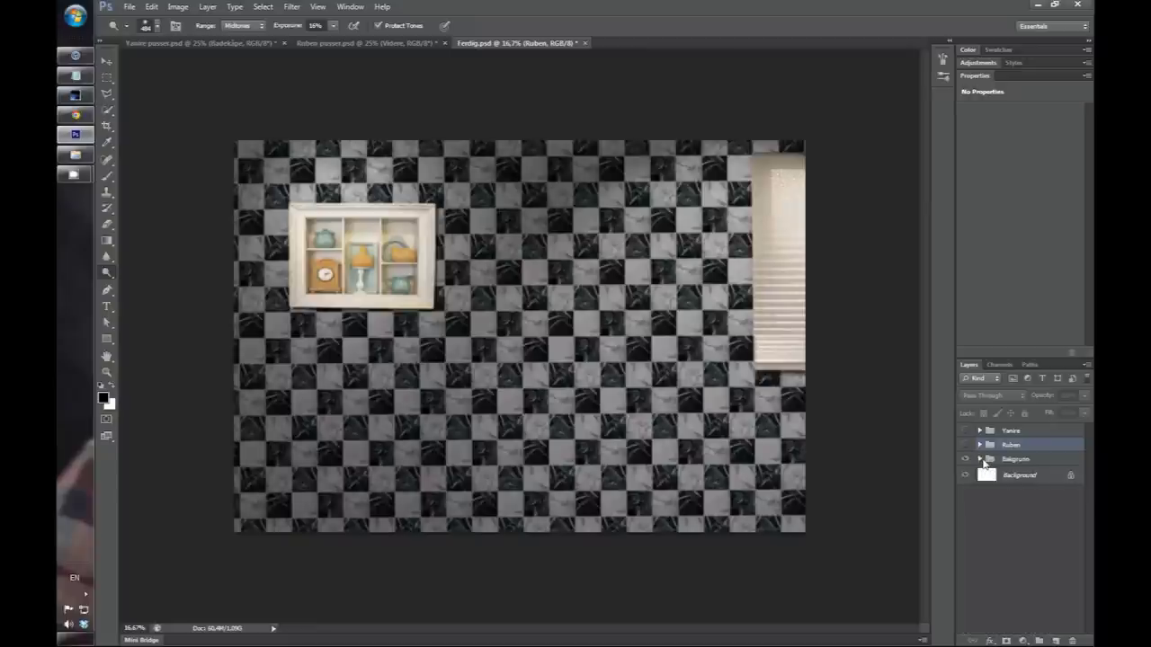
- Show the cut-out man (Layer 7 copy) with Levels 1, Layer 15 and Korr. corrections
{"action": "left_click", "coordinate": [980, 445]}
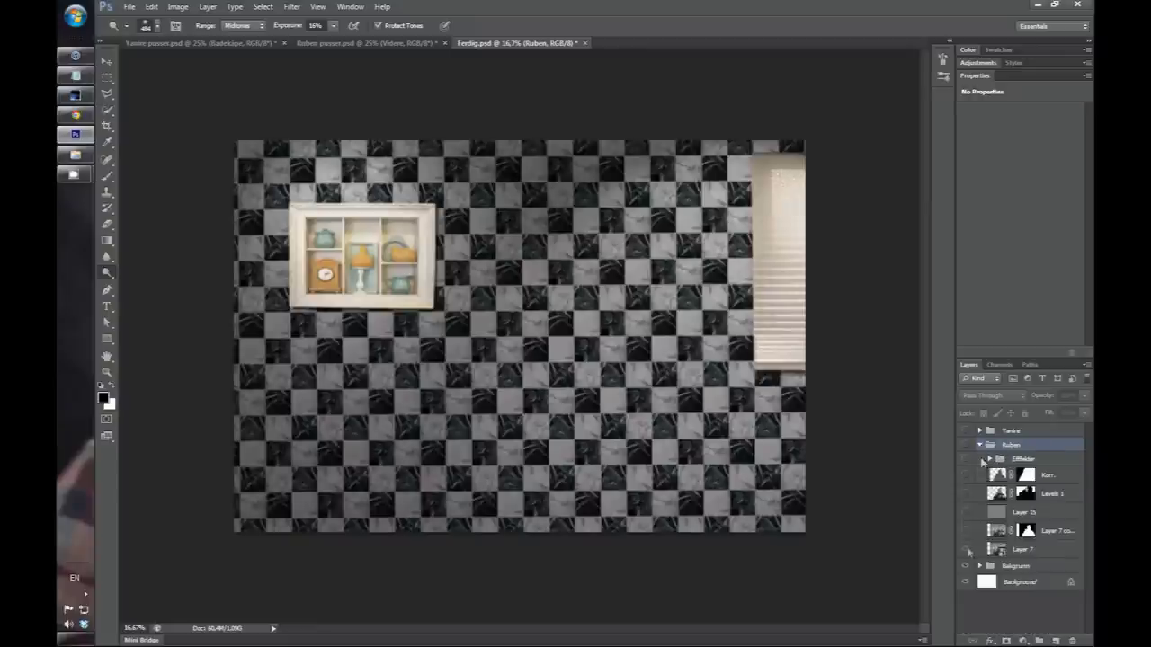
{"action": "left_click", "coordinate": [965, 549]}
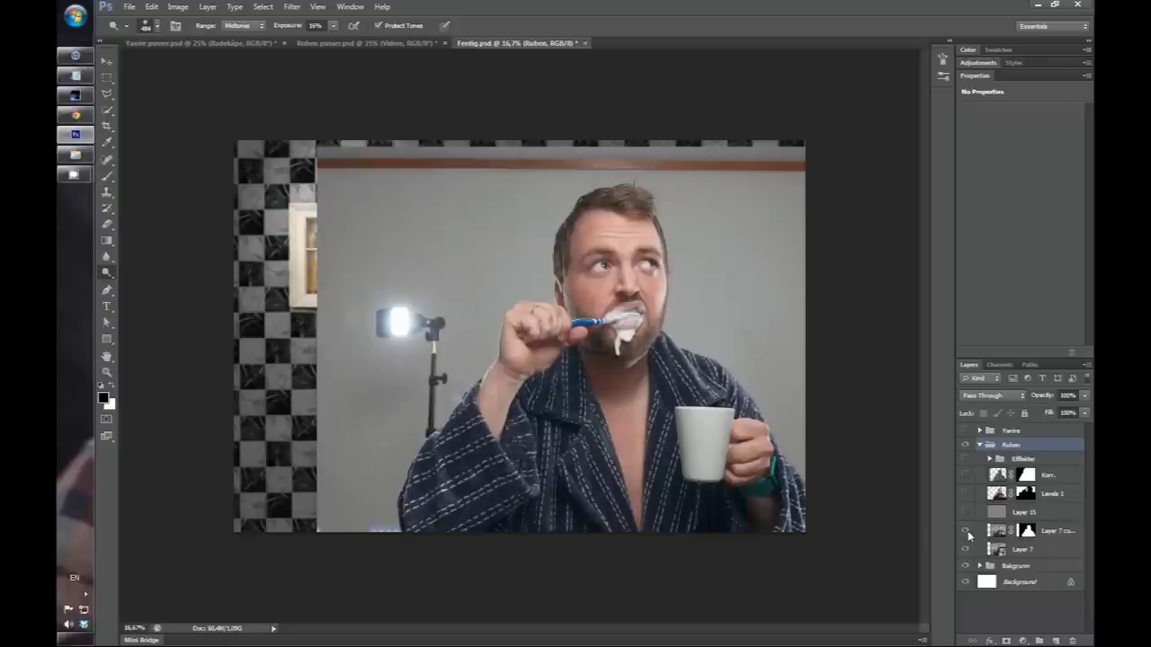
{"action": "left_click", "coordinate": [968, 549]}
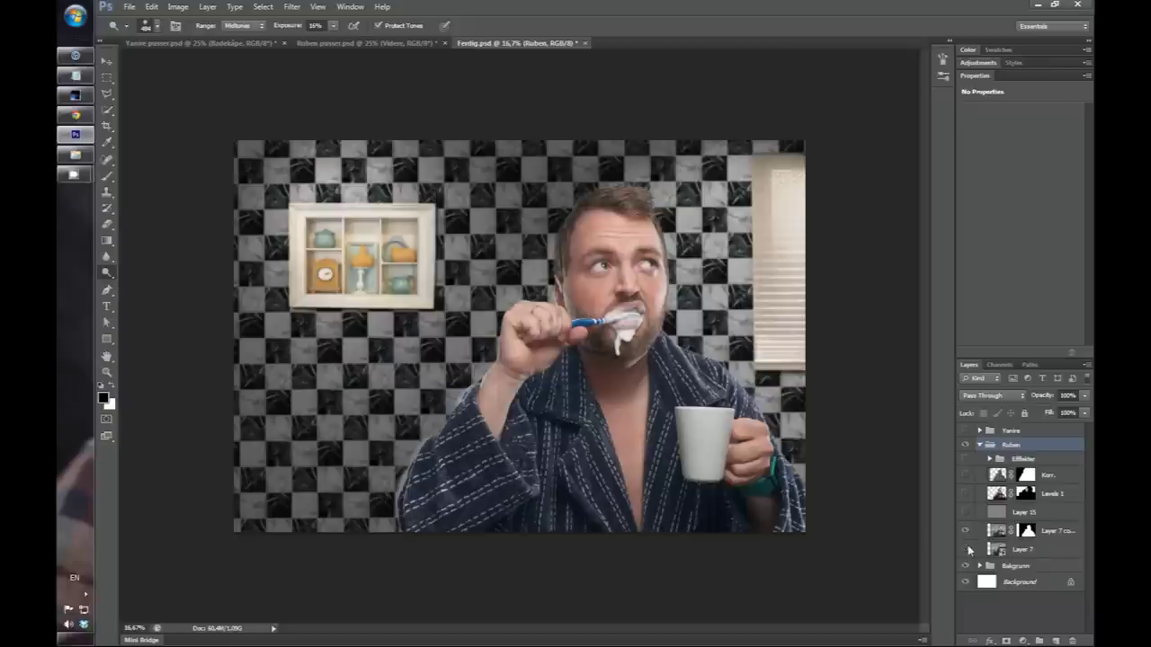
{"action": "left_click", "coordinate": [966, 493]}
{"action": "left_click", "coordinate": [968, 512]}
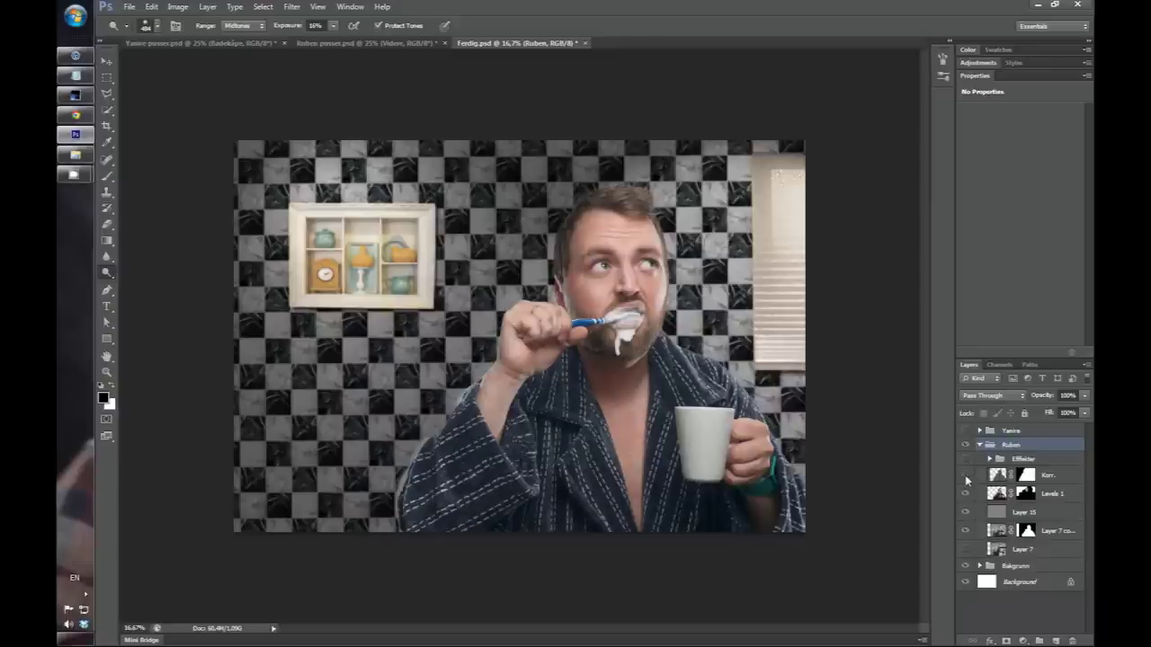
{"action": "left_click", "coordinate": [965, 475]}
- Add the Steam layer above the man's mug and the Dråpe drop on his chest
{"action": "left_click", "coordinate": [990, 460]}
{"action": "left_click", "coordinate": [989, 459]}
{"action": "left_click", "coordinate": [990, 459]}
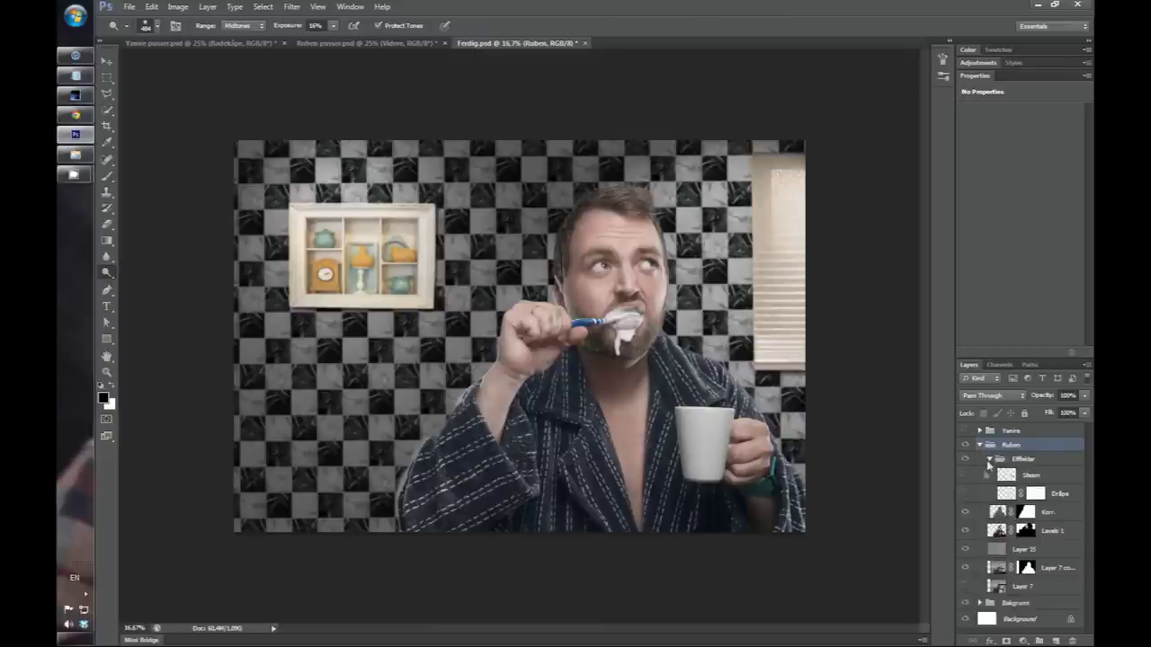
{"action": "left_click", "coordinate": [965, 475]}
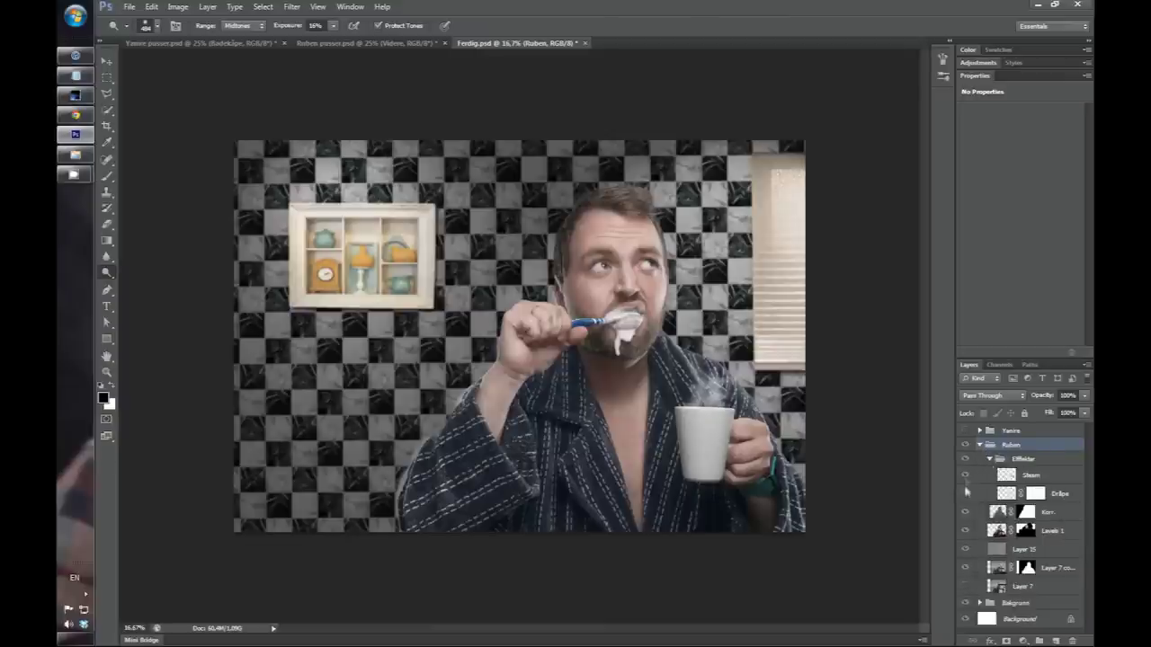
{"action": "left_click", "coordinate": [966, 496]}
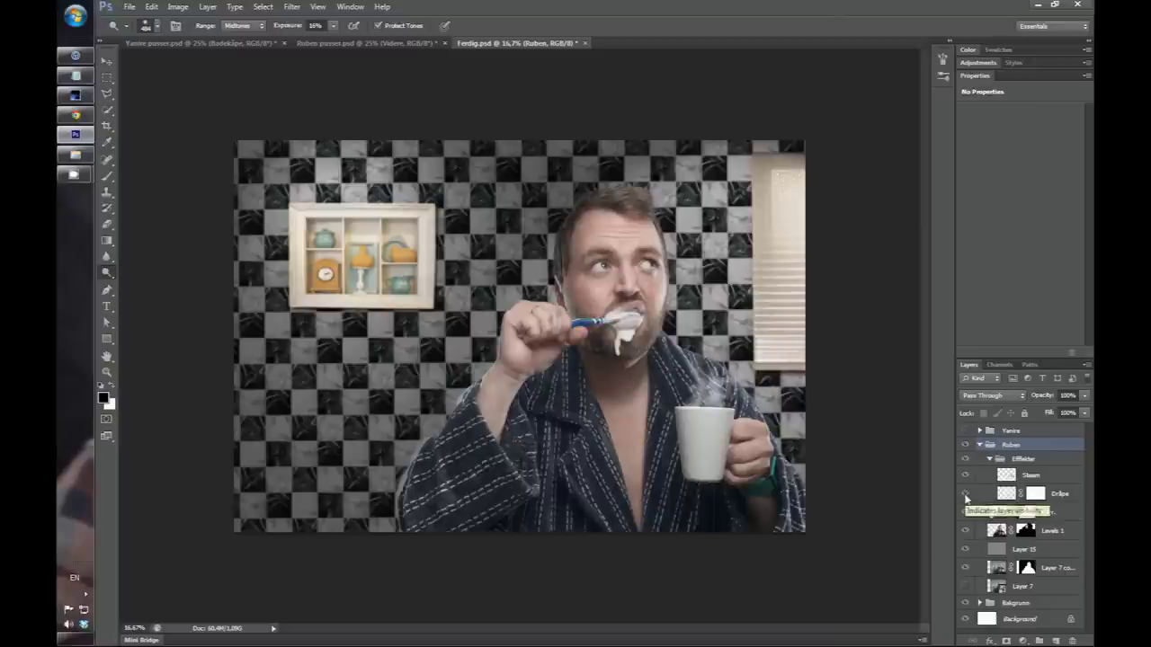
{"action": "left_click", "coordinate": [989, 459]}
{"action": "left_click", "coordinate": [979, 446]}
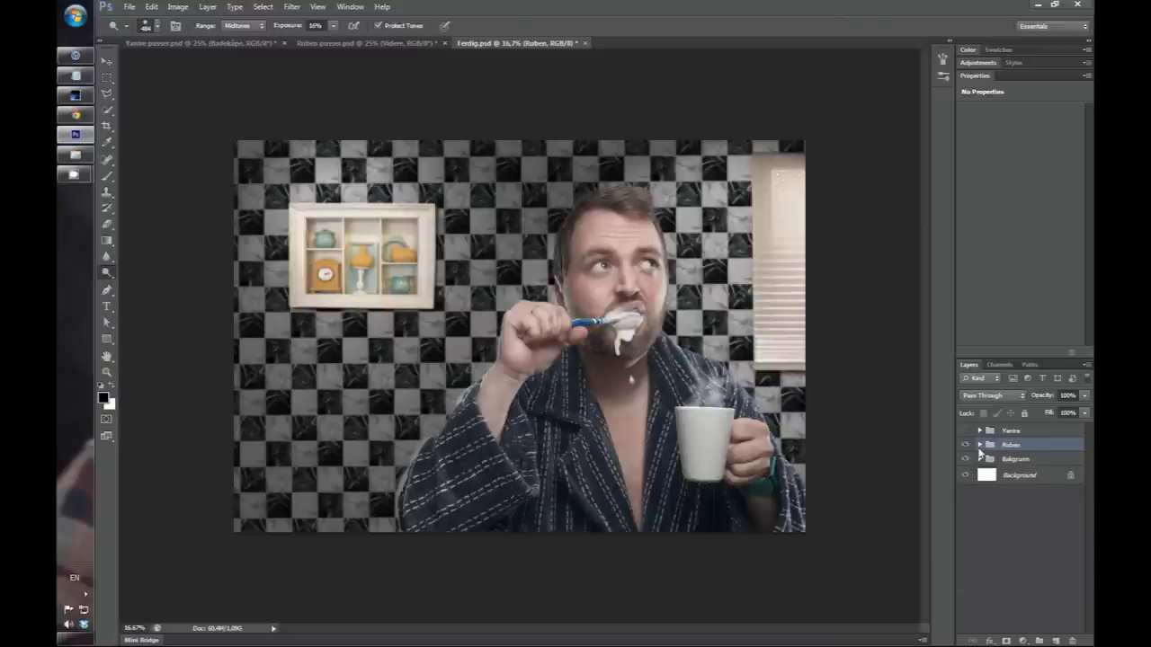
- Show the cut-out woman from the Yanire group with Coffee, Steam and brightened Eyes layers
{"action": "left_click", "coordinate": [979, 431]}
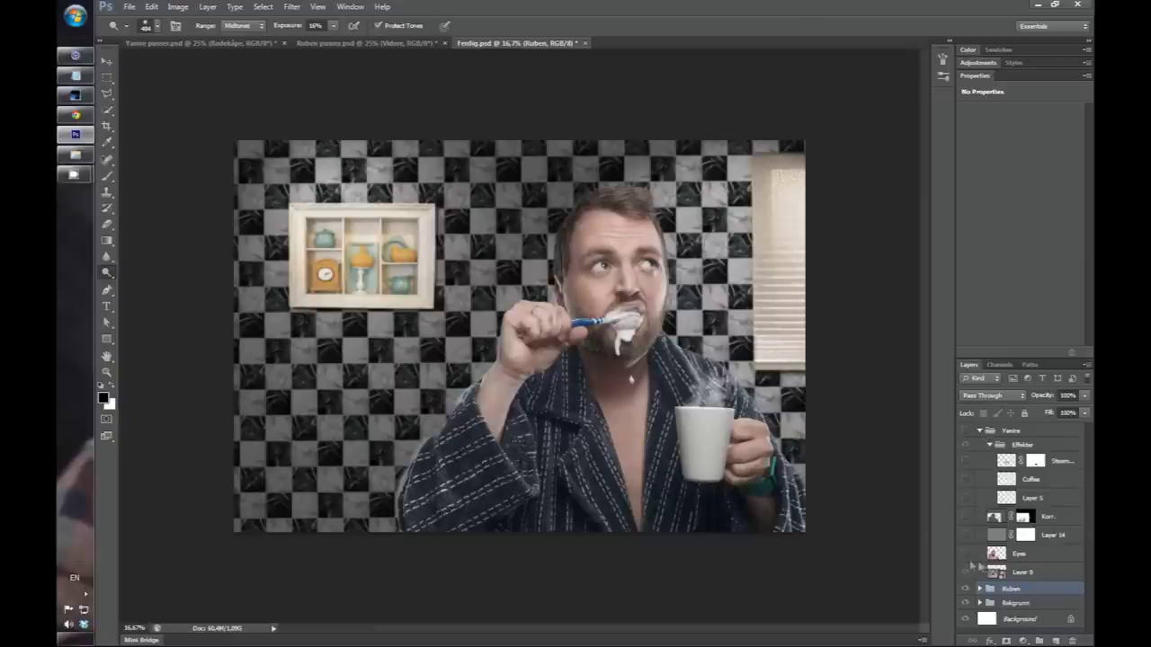
{"action": "left_click", "coordinate": [966, 572]}
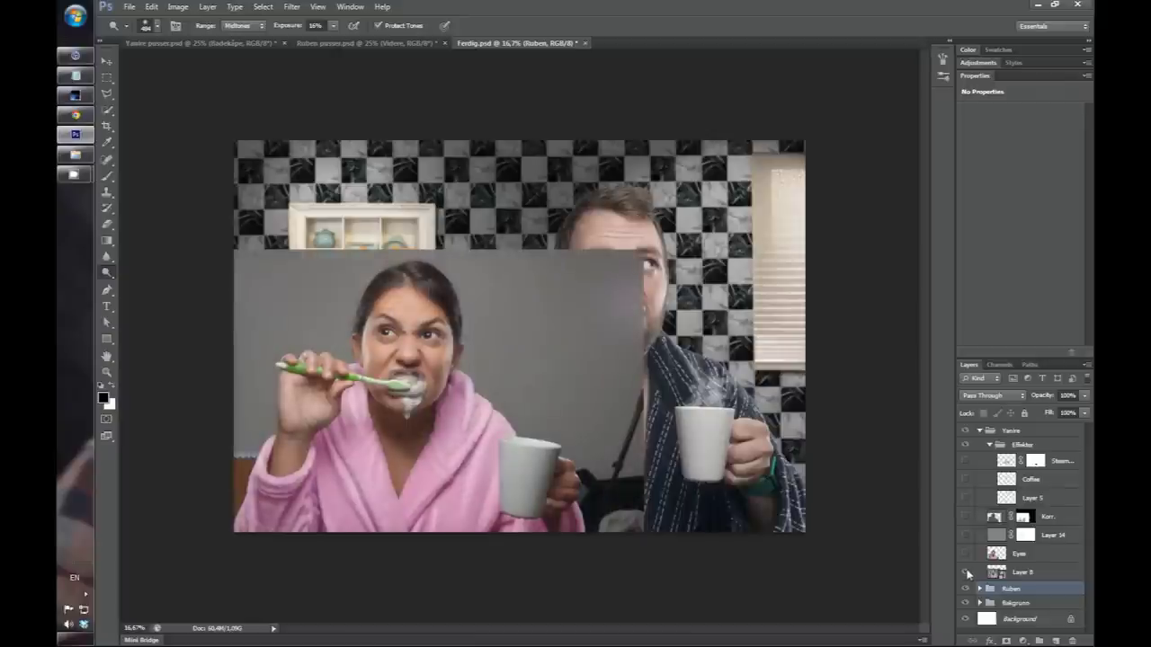
{"action": "left_click", "coordinate": [967, 555]}
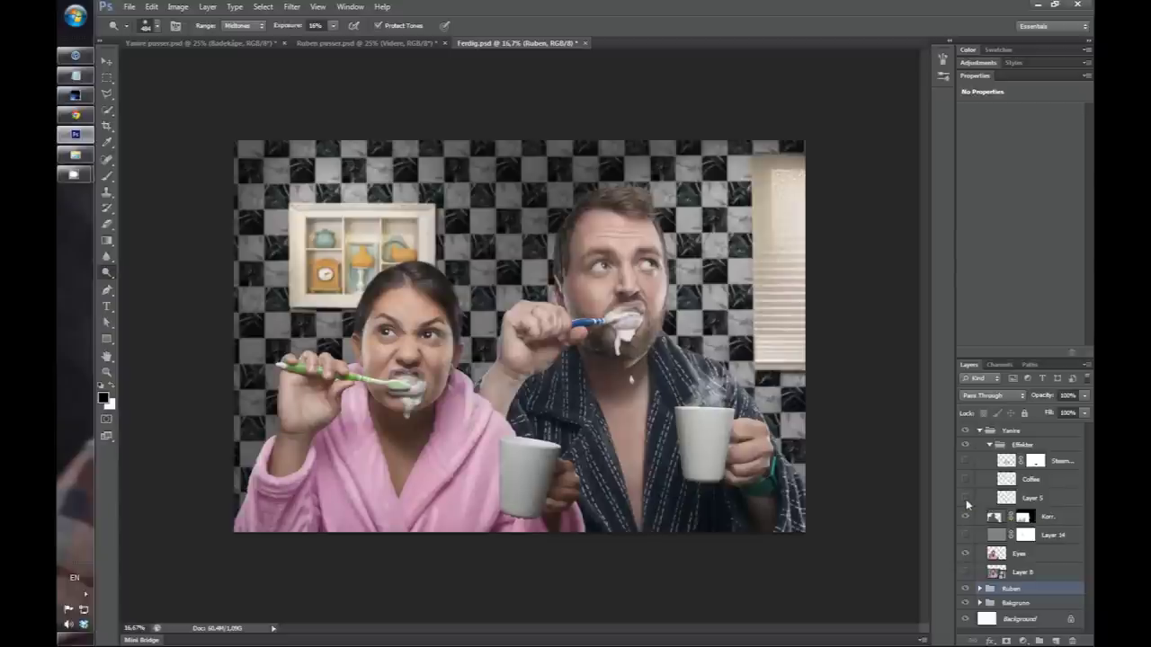
{"action": "left_click", "coordinate": [965, 479]}
{"action": "left_click", "coordinate": [965, 460]}
{"action": "left_click", "coordinate": [964, 460]}
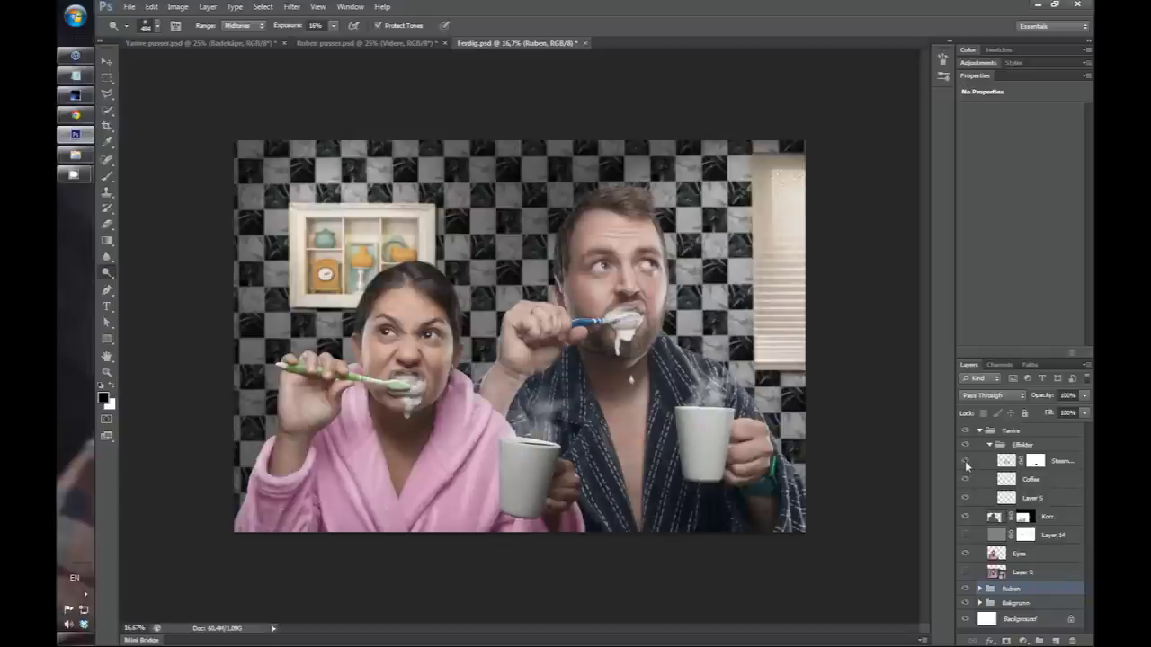
{"action": "left_click", "coordinate": [965, 535]}
{"action": "left_click", "coordinate": [966, 535]}
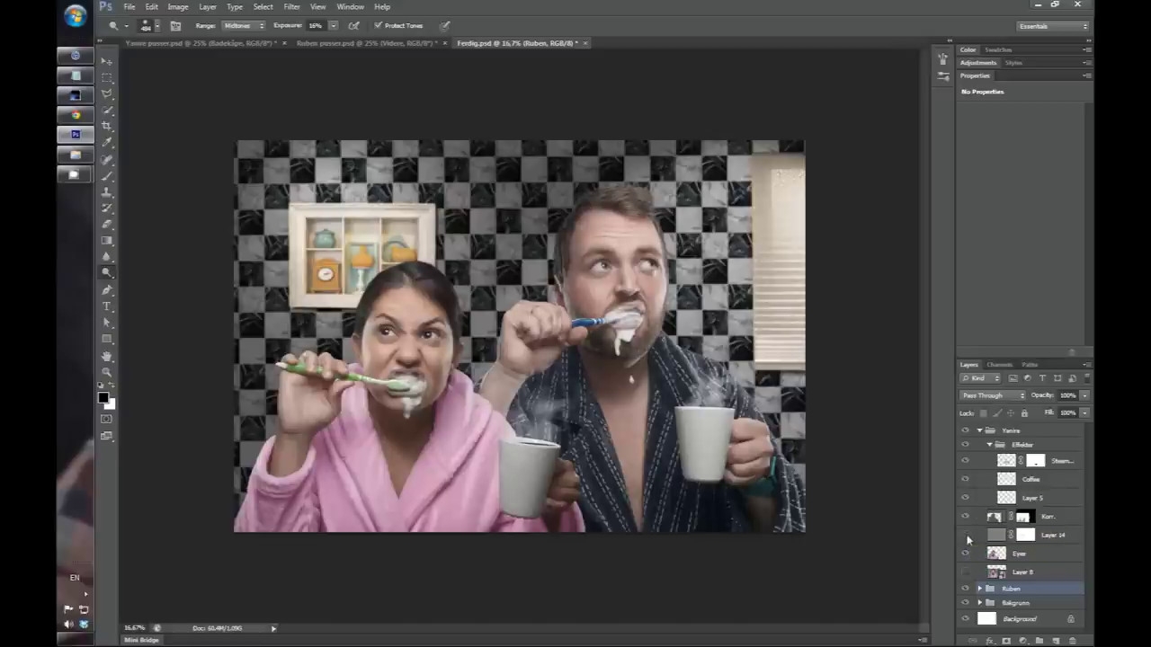
{"action": "left_click", "coordinate": [980, 432]}
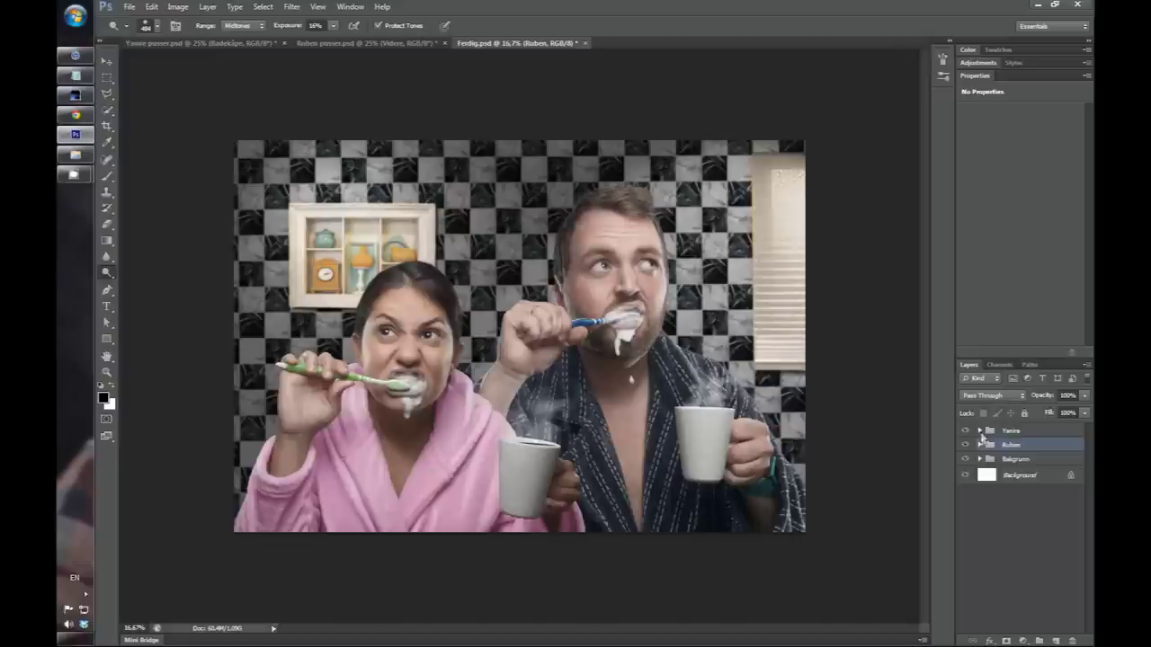
{"action": "left_click", "coordinate": [980, 460]}
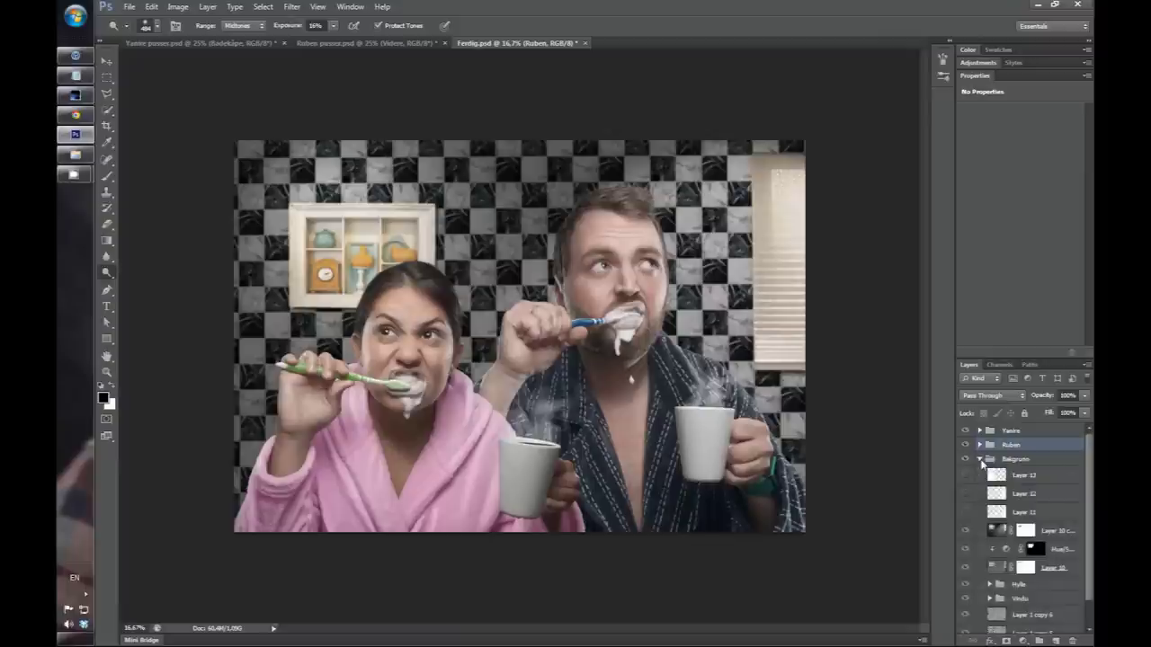
{"action": "left_click", "coordinate": [965, 513]}
{"action": "left_click", "coordinate": [965, 513]}
{"action": "left_click", "coordinate": [966, 494]}
{"action": "left_click", "coordinate": [966, 496]}
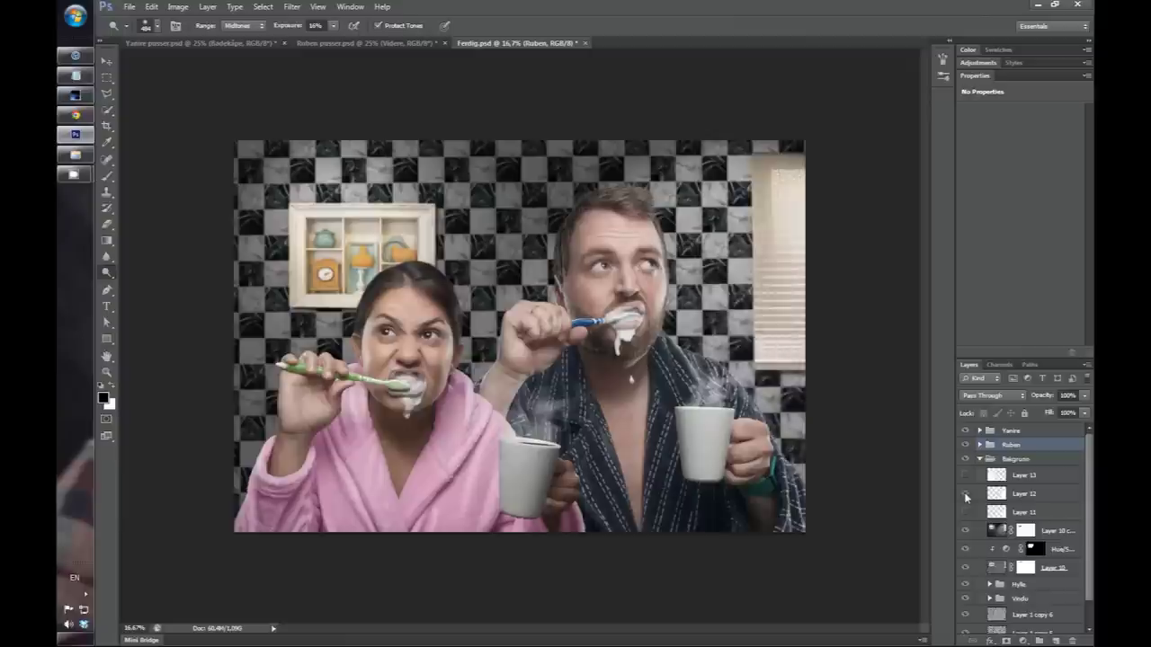
{"action": "left_click", "coordinate": [967, 512]}
{"action": "left_click", "coordinate": [967, 512]}
{"action": "left_click", "coordinate": [966, 475]}
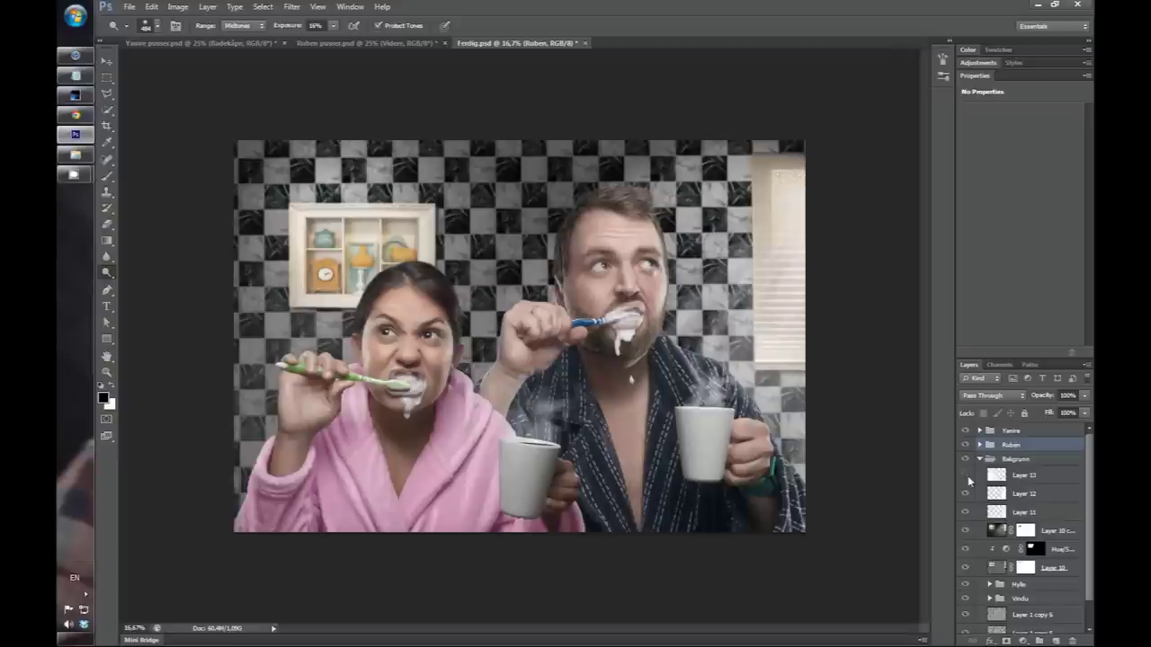
{"action": "left_click", "coordinate": [967, 476]}
{"action": "left_click", "coordinate": [966, 476]}
{"action": "left_click", "coordinate": [980, 459]}
{"action": "left_click", "coordinate": [966, 432]}
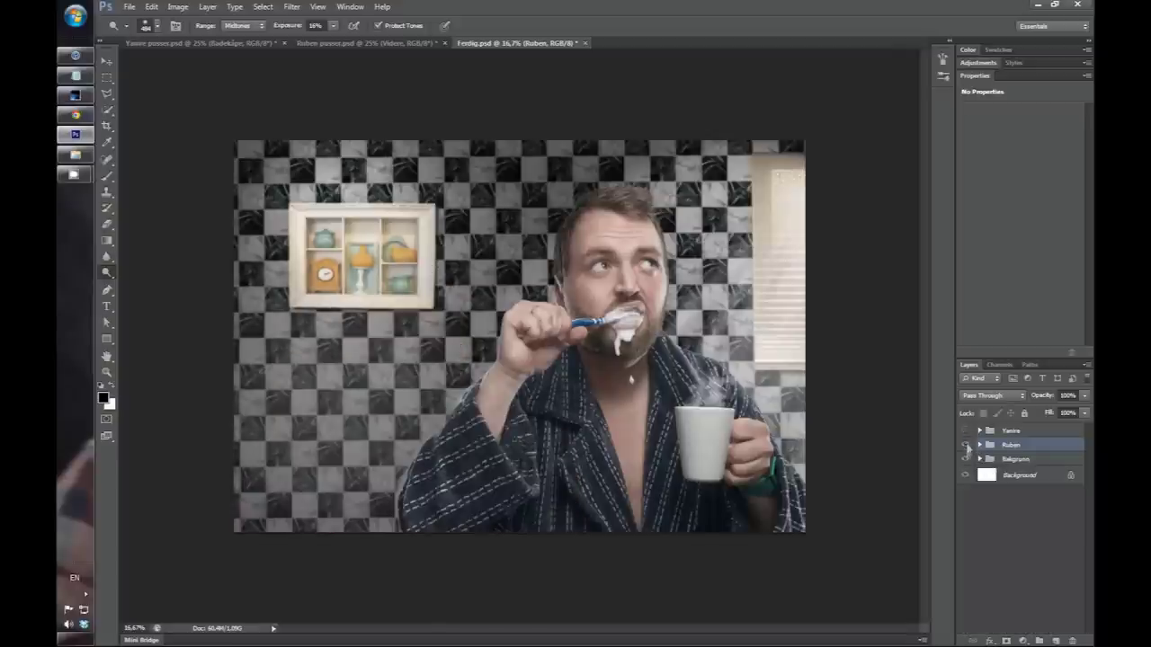
{"action": "left_click", "coordinate": [965, 445]}
{"action": "left_click", "coordinate": [965, 432]}
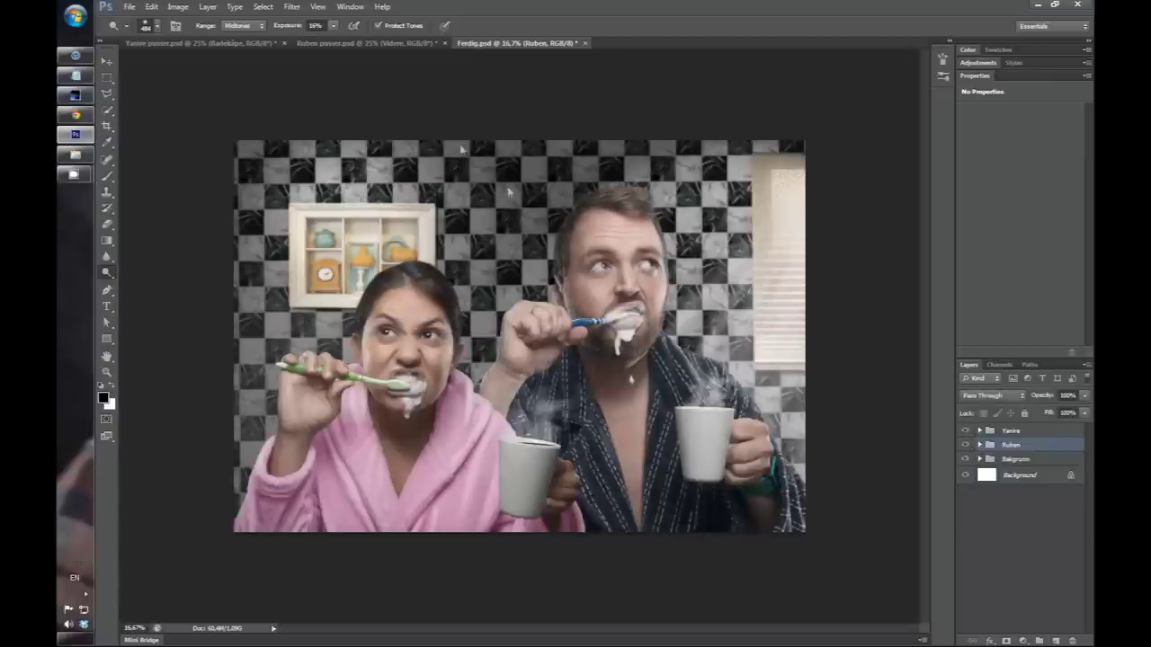
{"action": "left_click", "coordinate": [377, 44]}
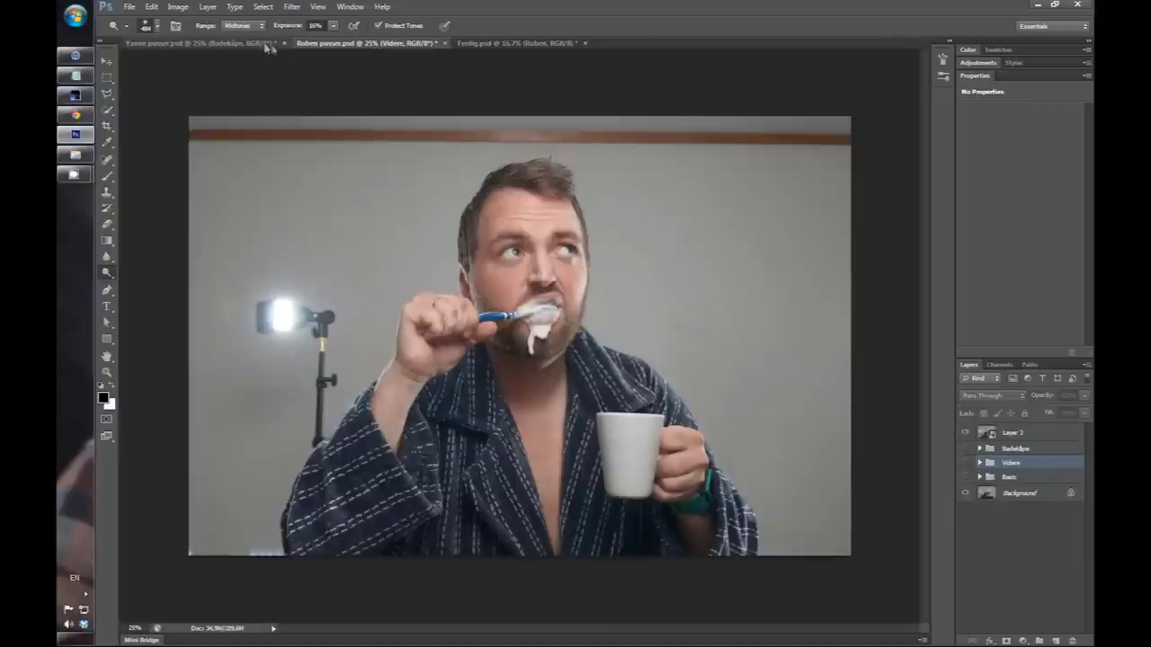
{"action": "left_click", "coordinate": [261, 43]}
{"action": "left_click", "coordinate": [493, 44]}
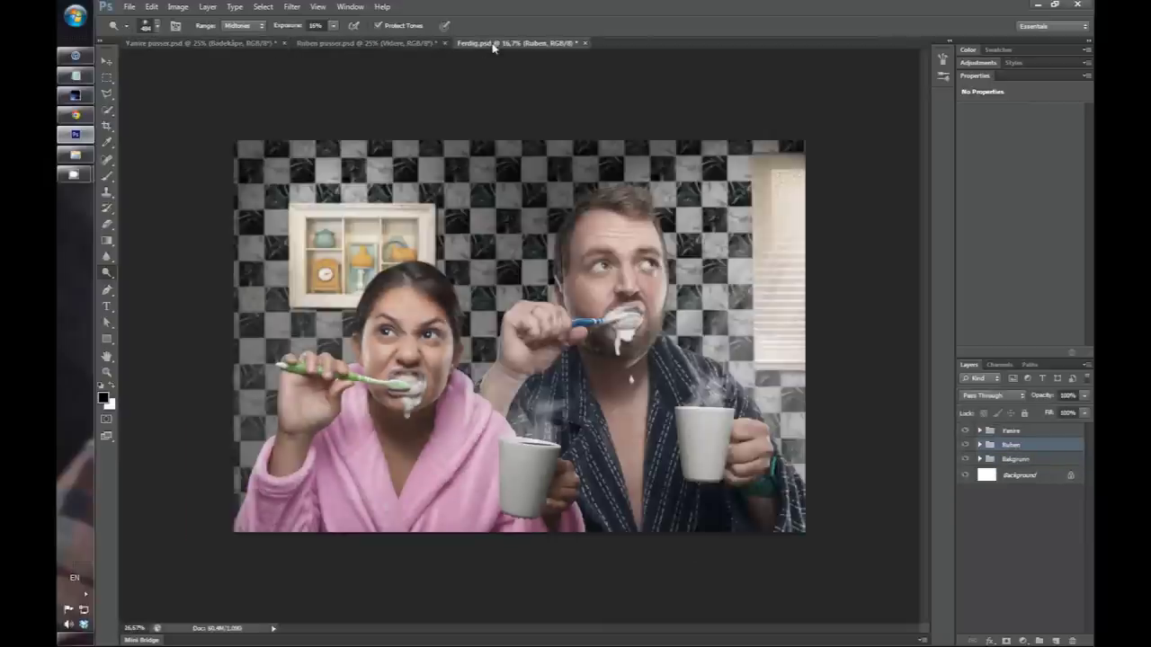